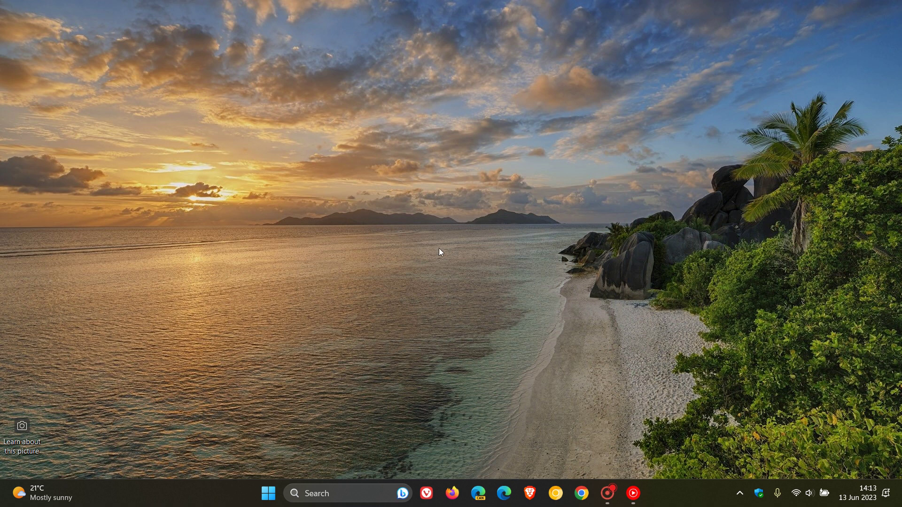
Open the Display page of the Settings app from the Start menu
left_click(268, 494)
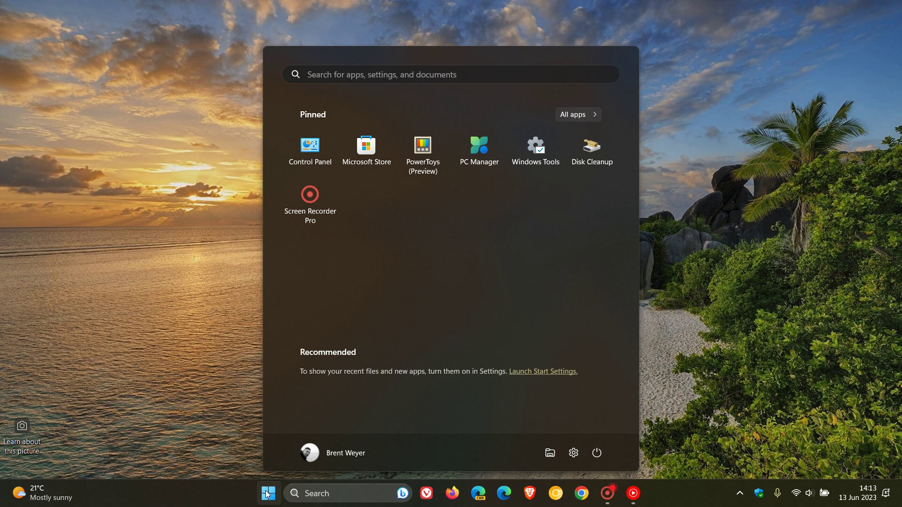
left_click(574, 453)
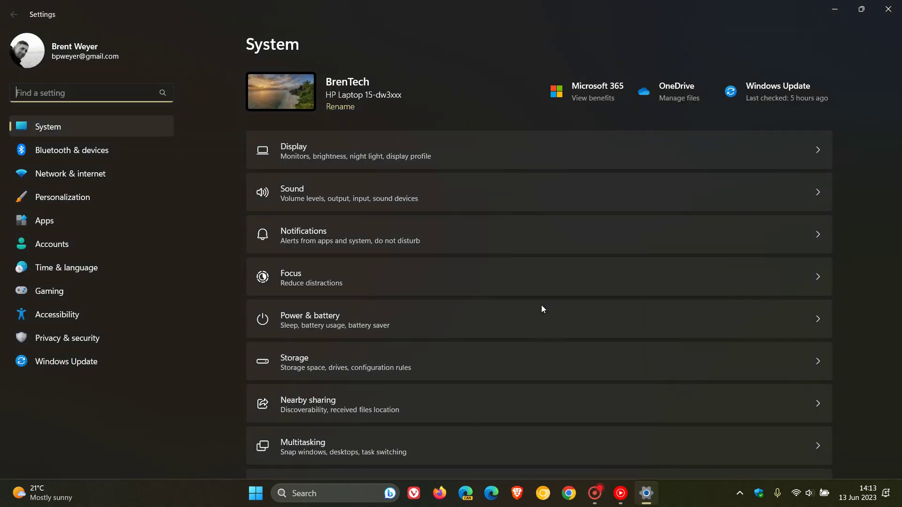
left_click(535, 147)
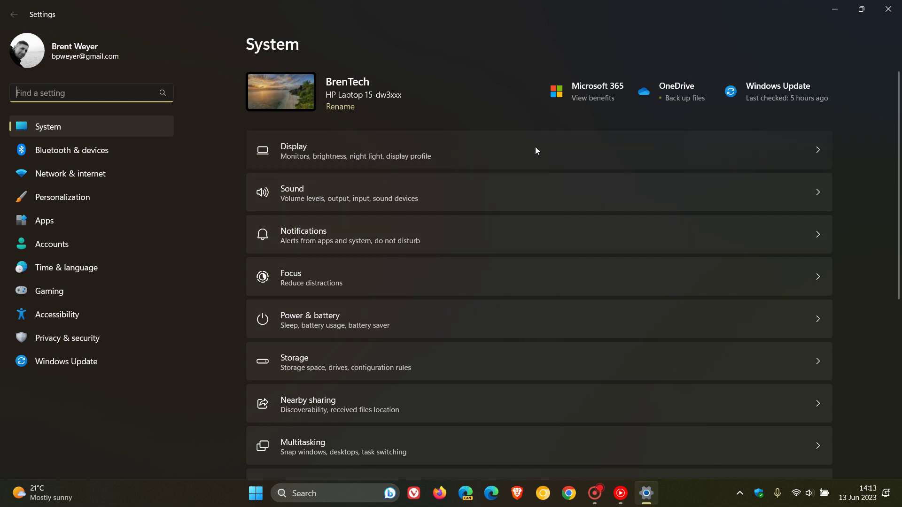
Check Advanced display for the internal display's Intel(R) Iris(R) Xe Graphics adapter, then close Settings
scroll(536, 284, "down", 8)
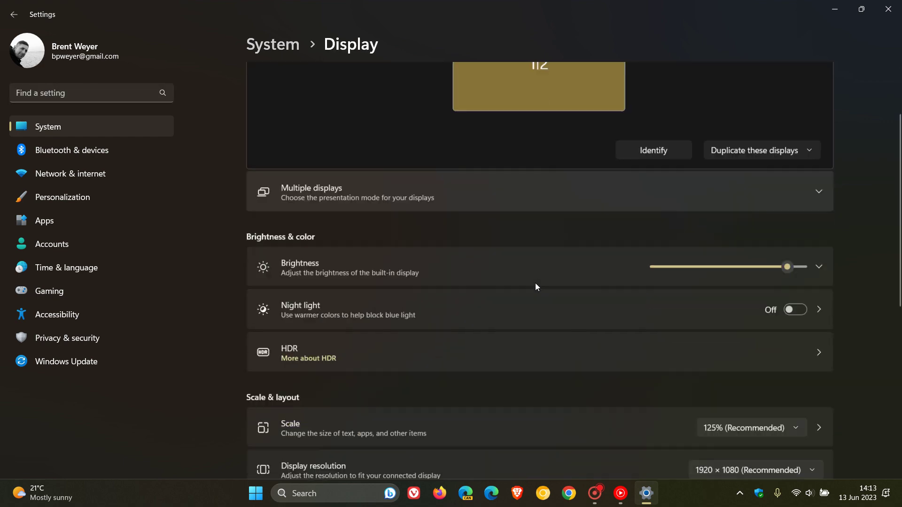
scroll(531, 238, "down", 1)
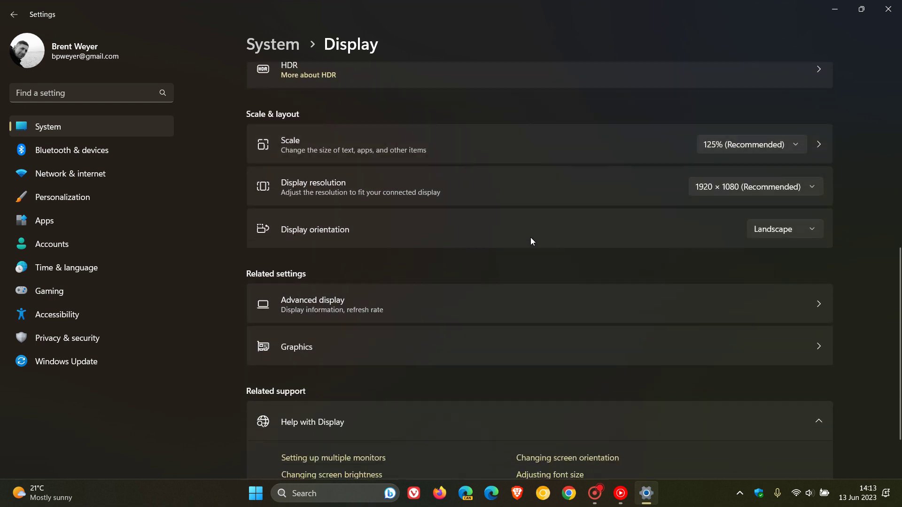
left_click(510, 310)
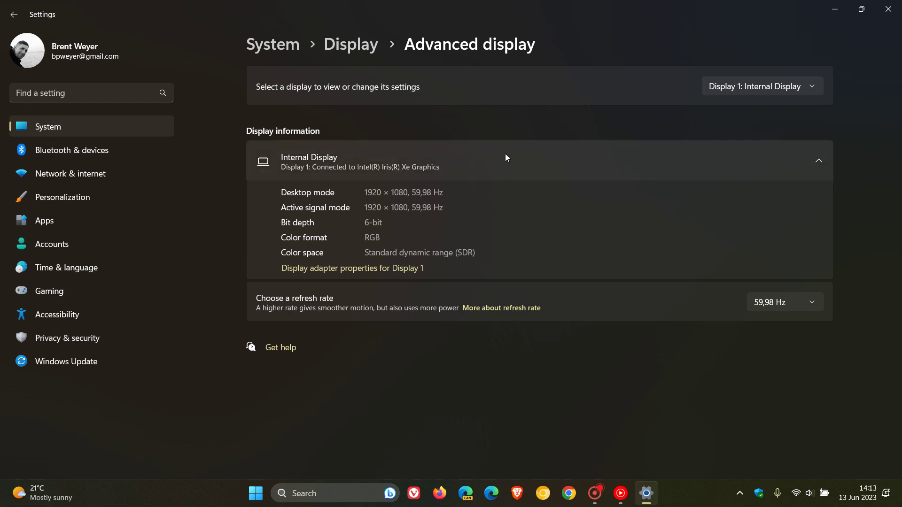
key("ctrl")
left_click(888, 9)
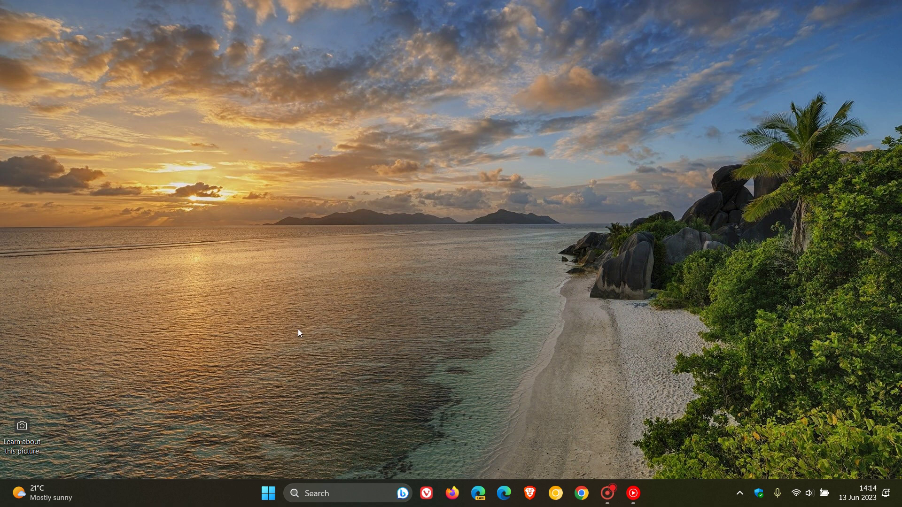
Launch Device Manager, centre its window and expand Display adapters
right_click(267, 492)
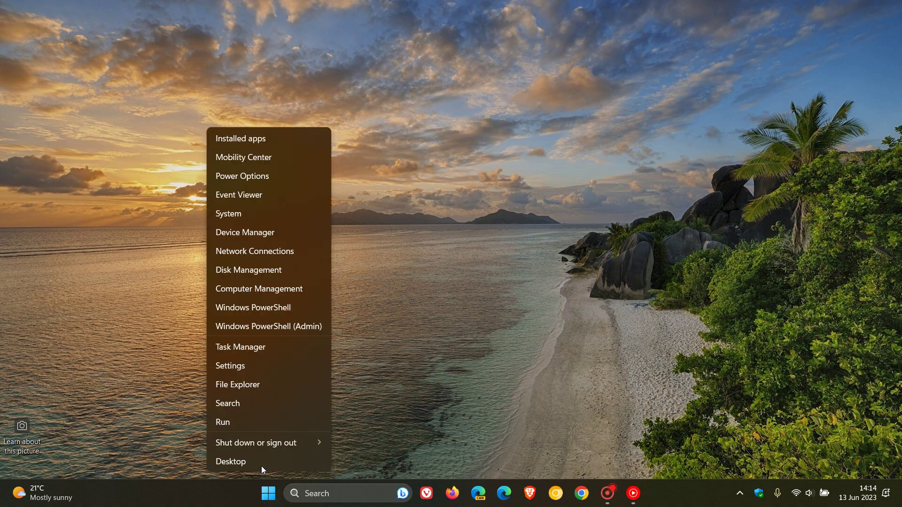
left_click(277, 233)
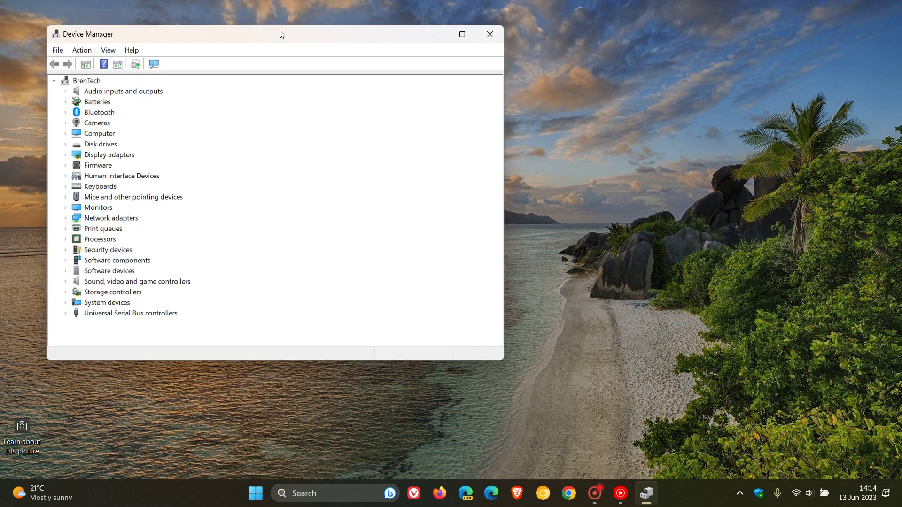
left_click_drag(280, 35, 446, 64)
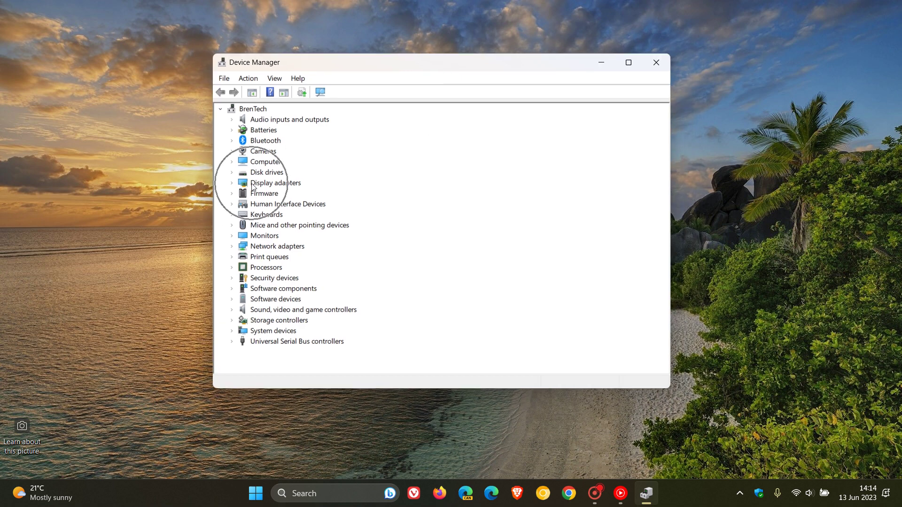
left_click(231, 184)
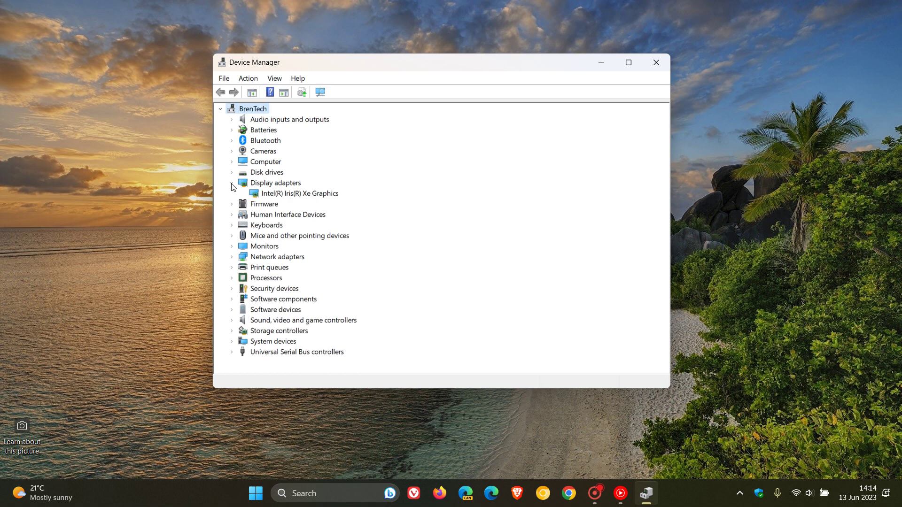
Check Intel Iris Xe Graphics driver details (version 30.0.101.2079), then close without changes
double_click(323, 194)
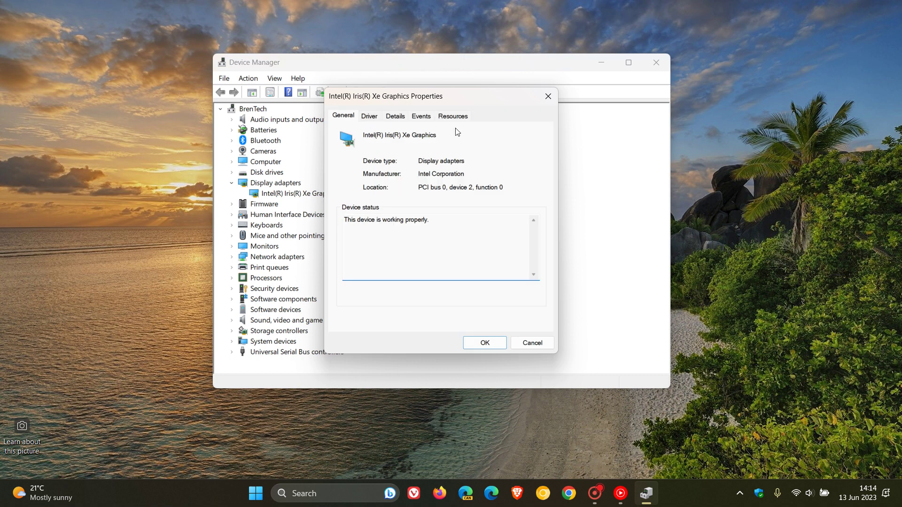
left_click(370, 117)
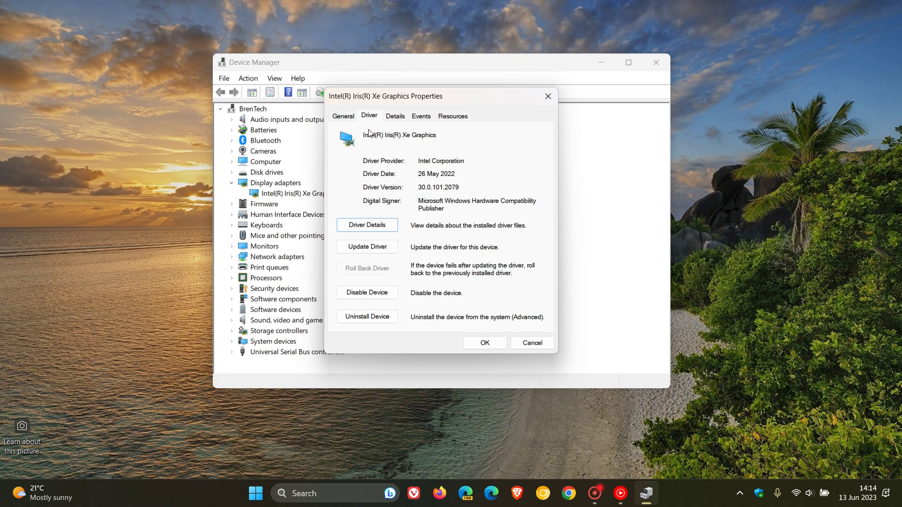
left_click(536, 343)
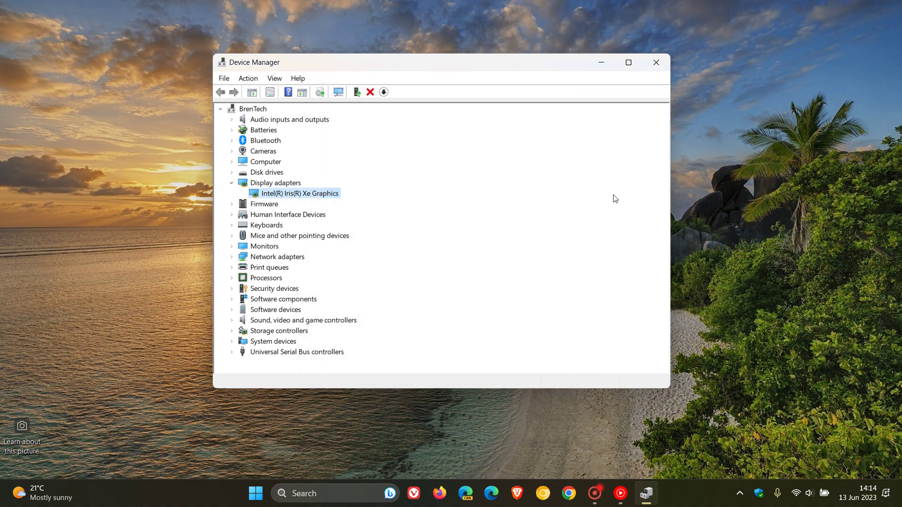
left_click(655, 69)
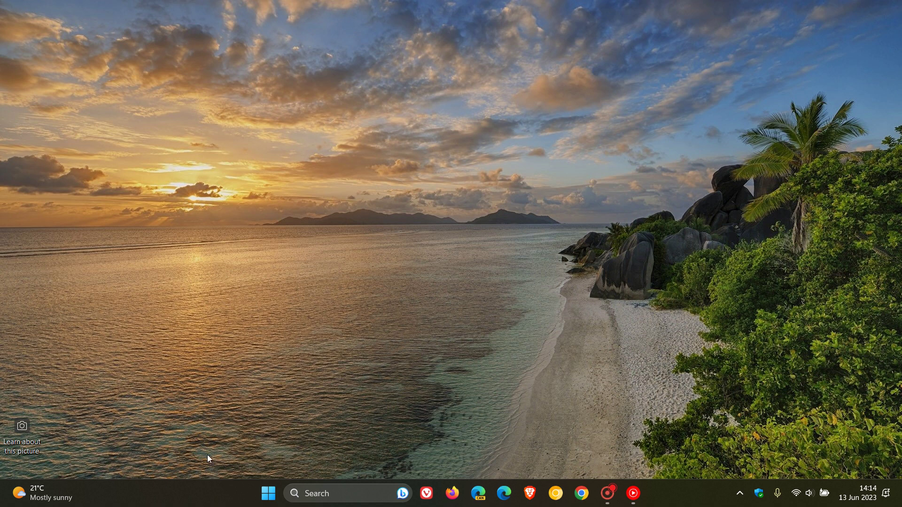
Launch Task Manager maximized and show the GPU 0 performance graph
right_click(227, 495)
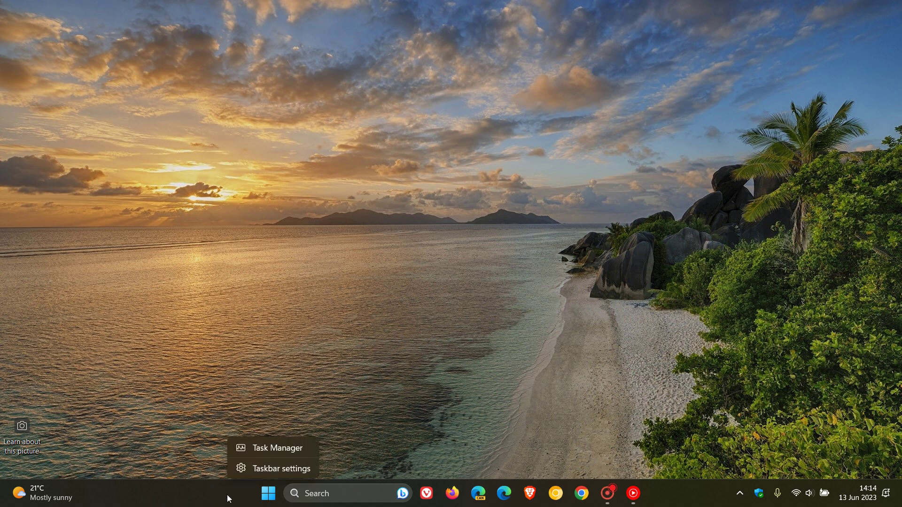
left_click(267, 447)
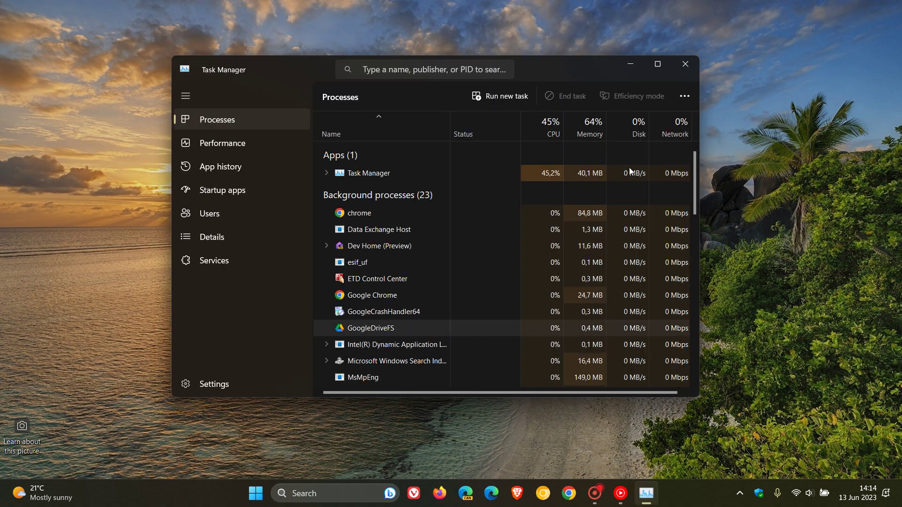
left_click(658, 63)
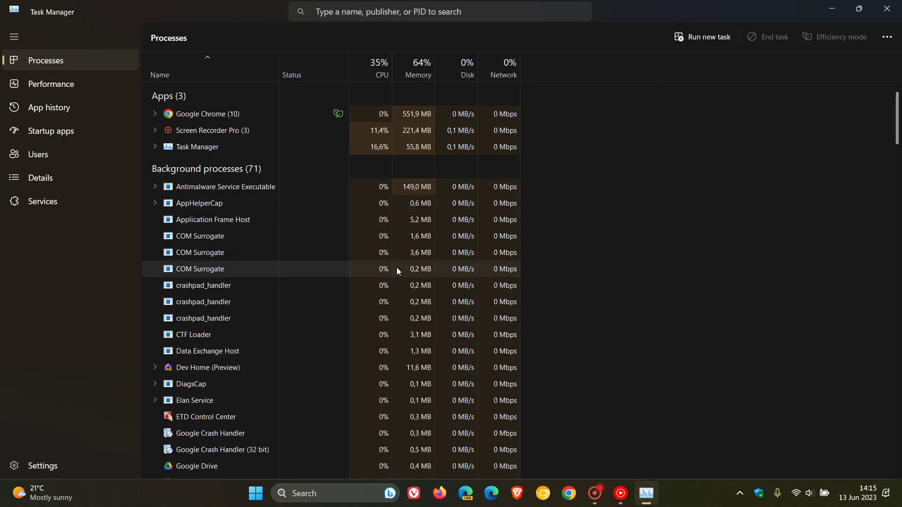
left_click(64, 88)
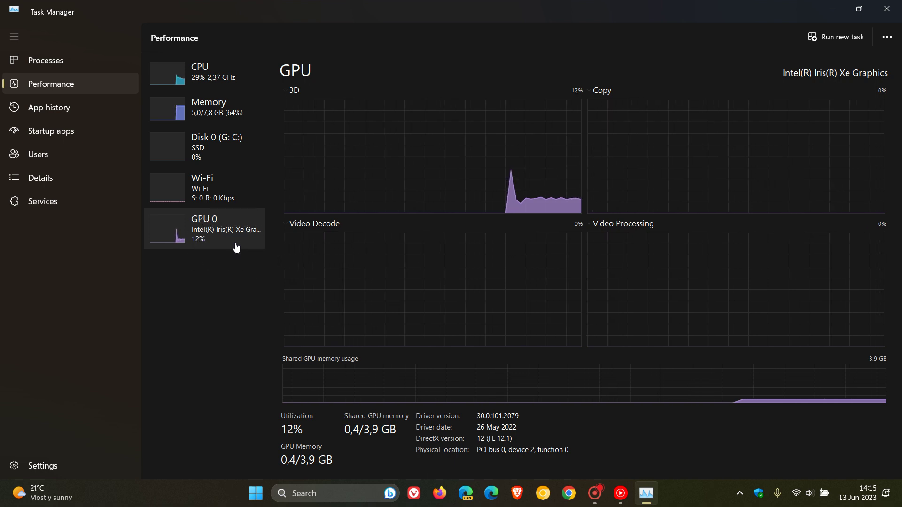
Review GPU 0 utilization, memory and driver info for Intel Iris Xe, then close Task Manager
left_click(380, 444)
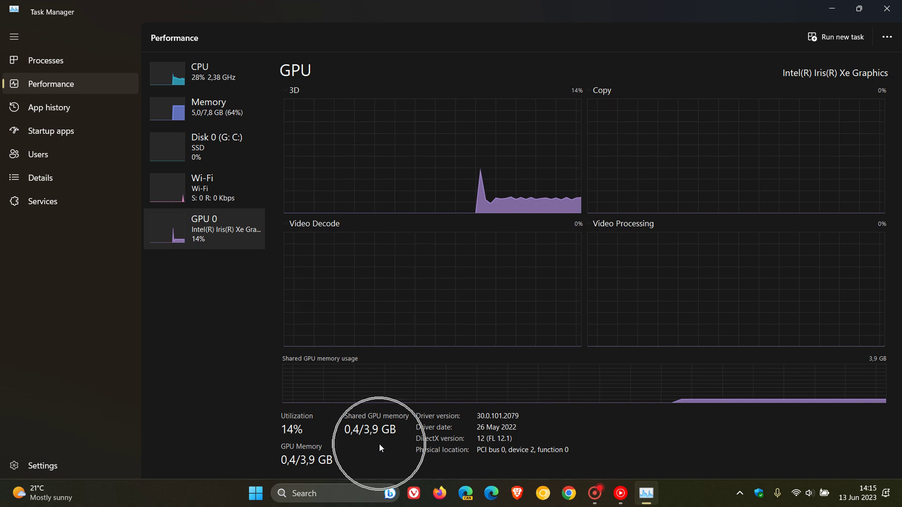
left_click(338, 459)
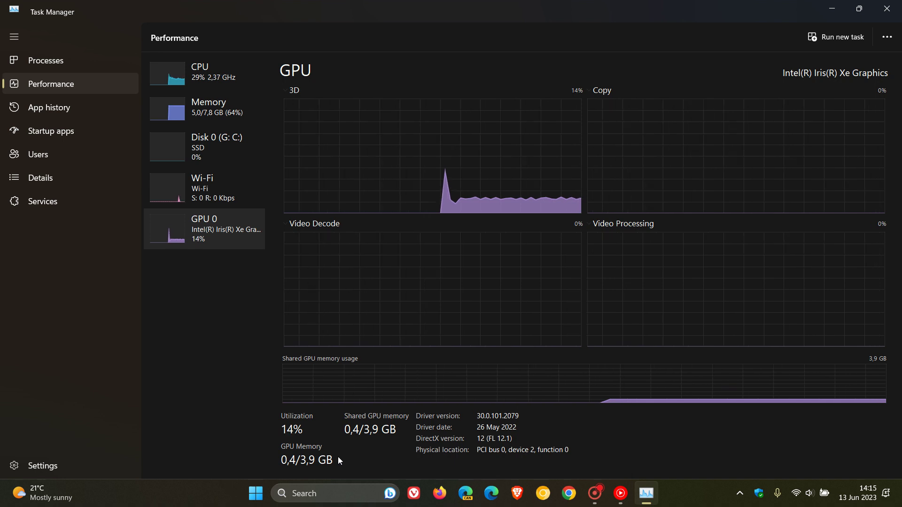
left_click(342, 457)
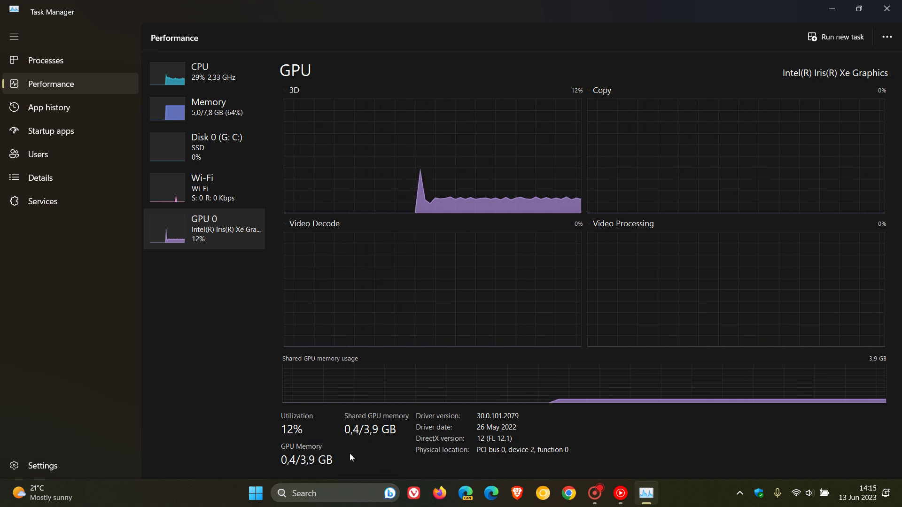
left_click(529, 422)
left_click(527, 426)
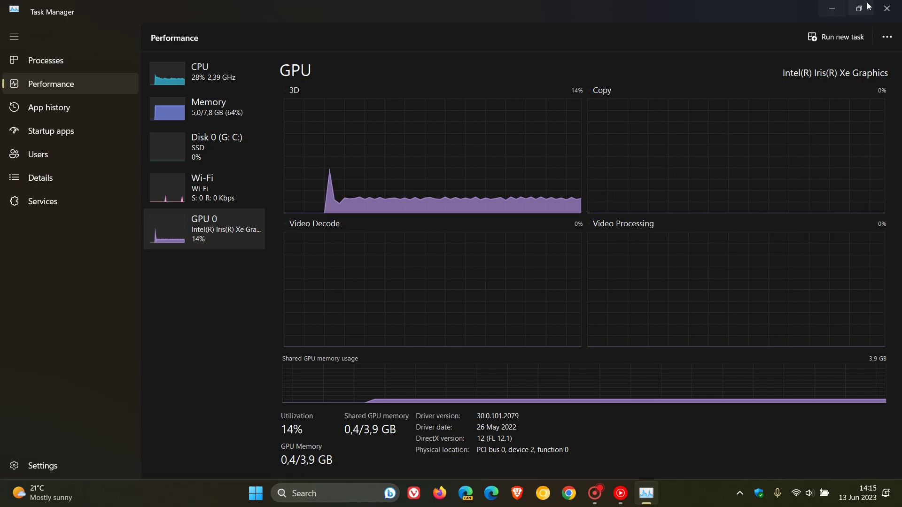
left_click(887, 9)
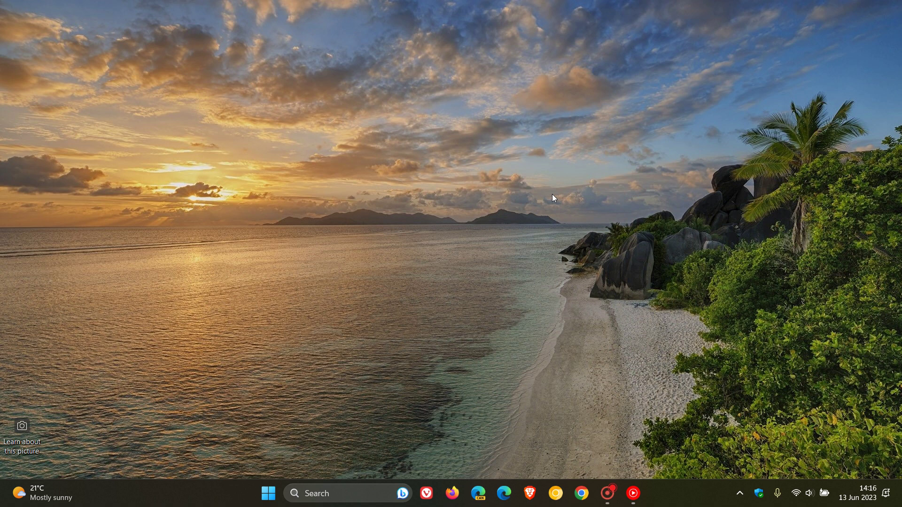
Search for 'dxd' and launch the DirectX Diagnostic Tool (dxdiag.exe)
left_click(352, 498)
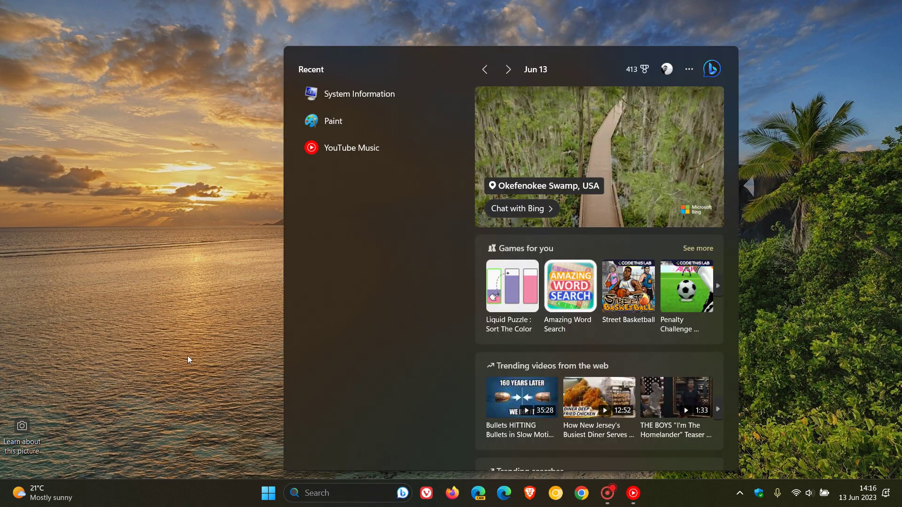
type("dxd")
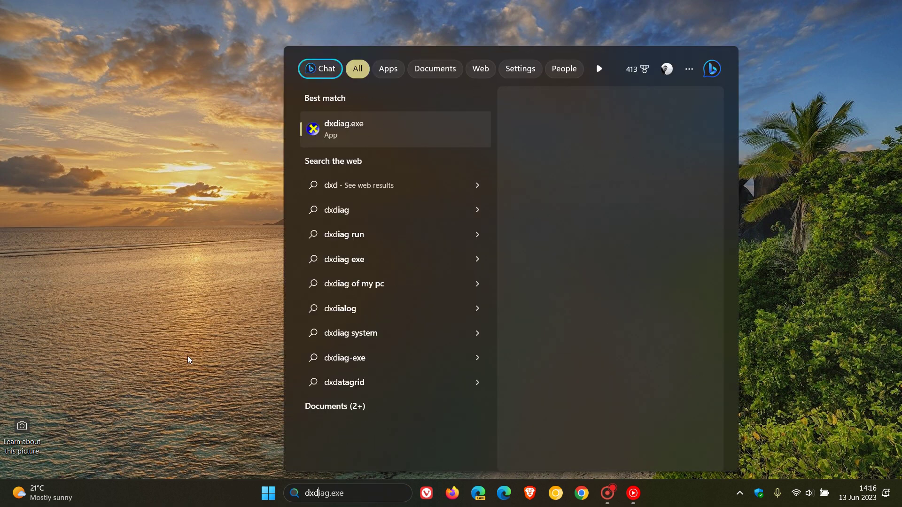
left_click(419, 133)
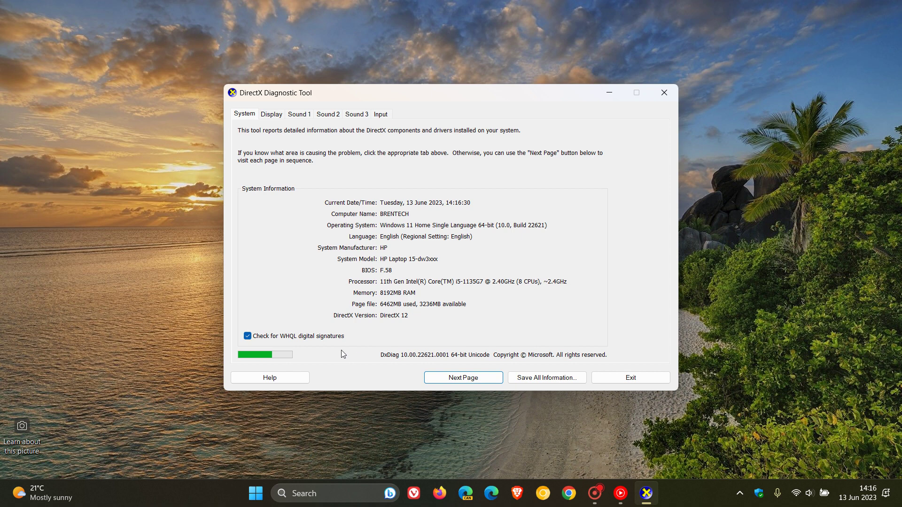
Review Intel Iris Xe Graphics device and driver details on the Display tab, then close dxdiag
left_click(278, 118)
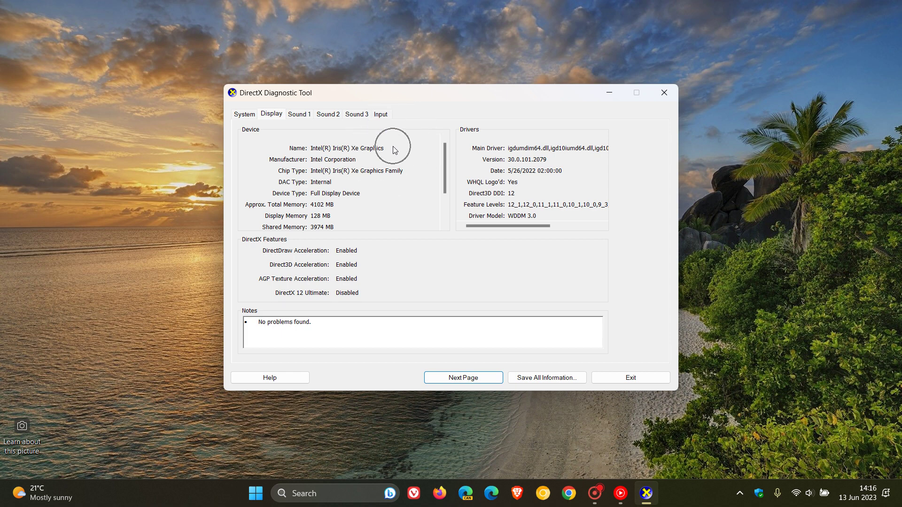
left_click(361, 215)
left_click(578, 184)
left_click(664, 94)
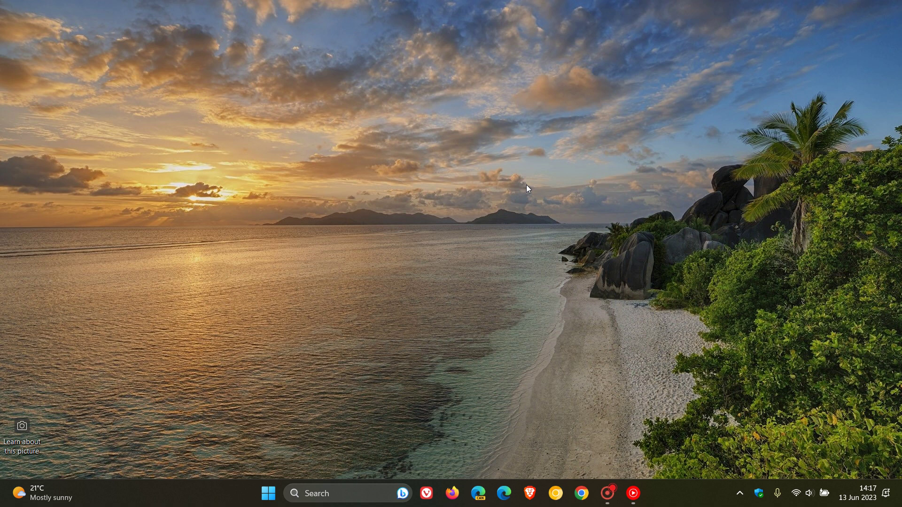
Open System Information from search, view Components > Display for Intel Iris Xe Graphics, then close it
left_click(345, 493)
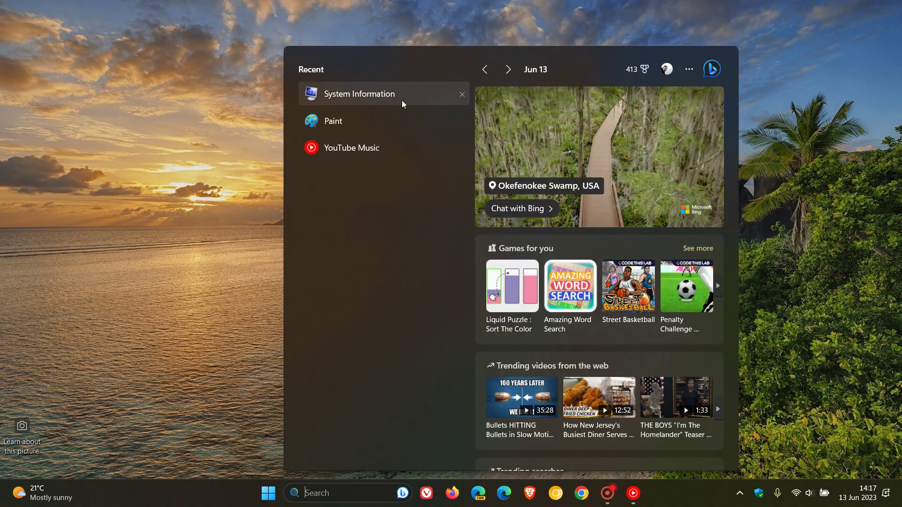
left_click(402, 97)
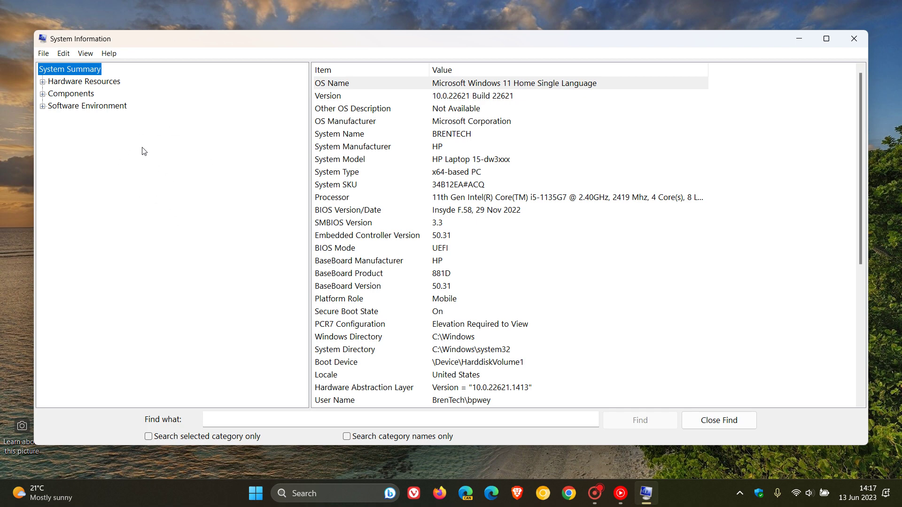
left_click(43, 95)
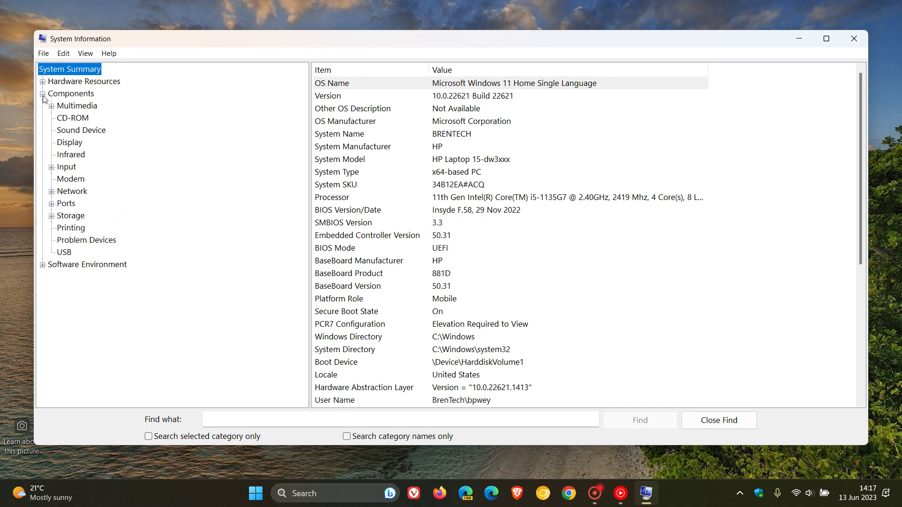
left_click(69, 142)
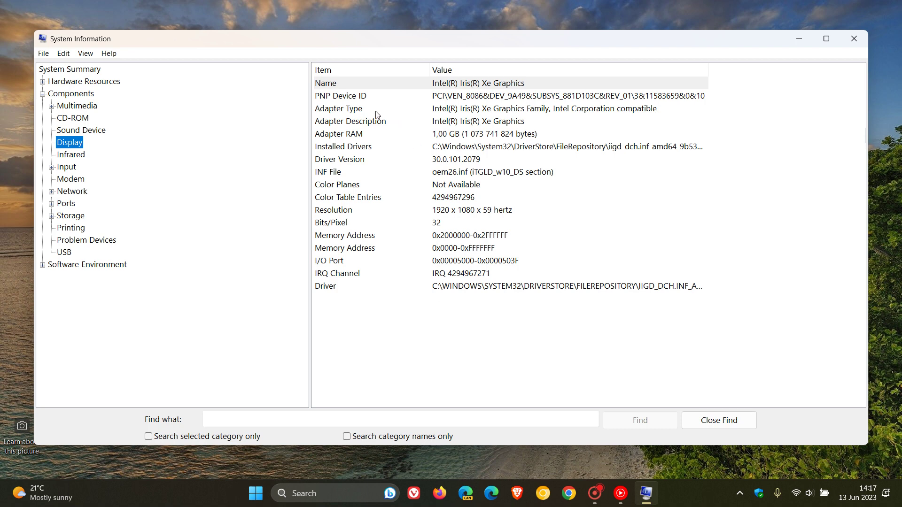
key("ctrl")
key("ctrl")
left_click(855, 38)
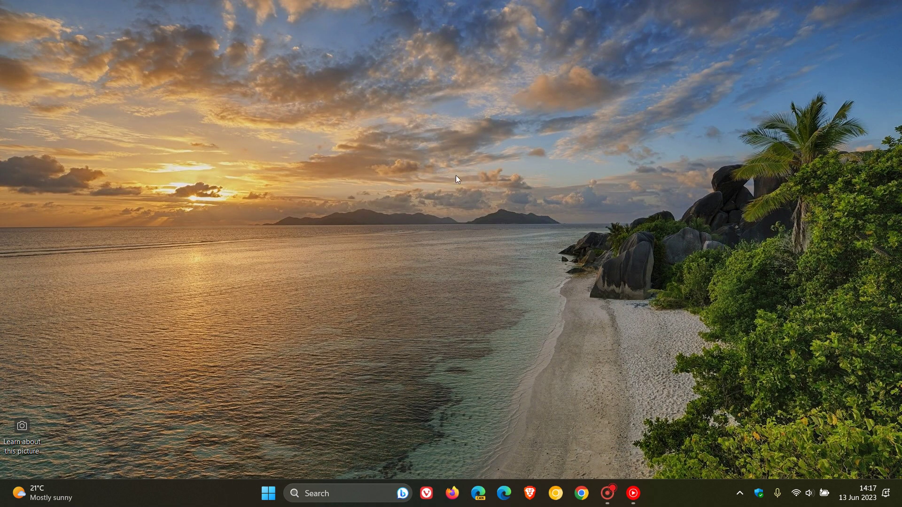